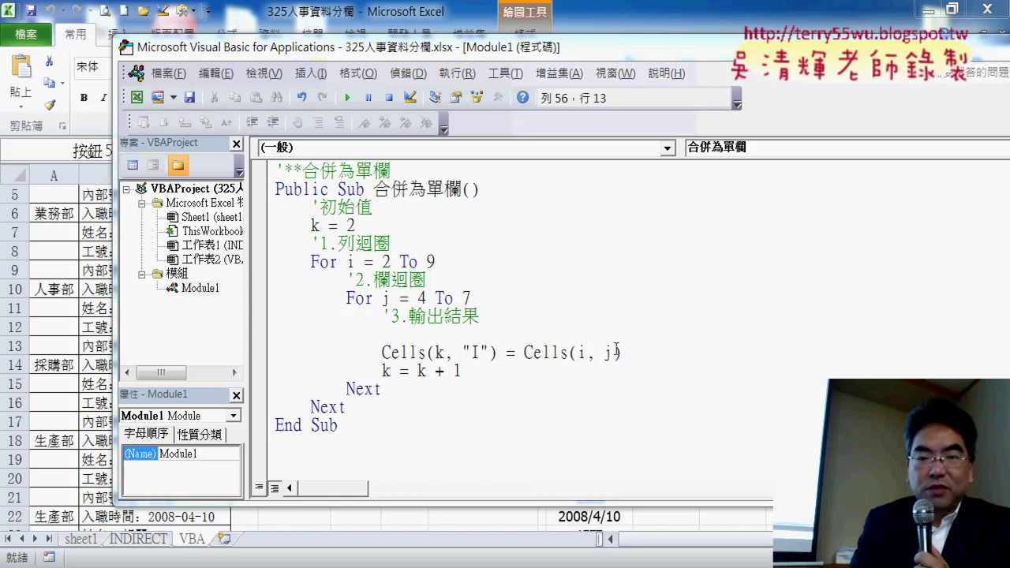
Wrap the Cells(k, "I") = Cells(i, j) output line in an If j = 4 Then … End If block
left_click(612, 341)
type("if")
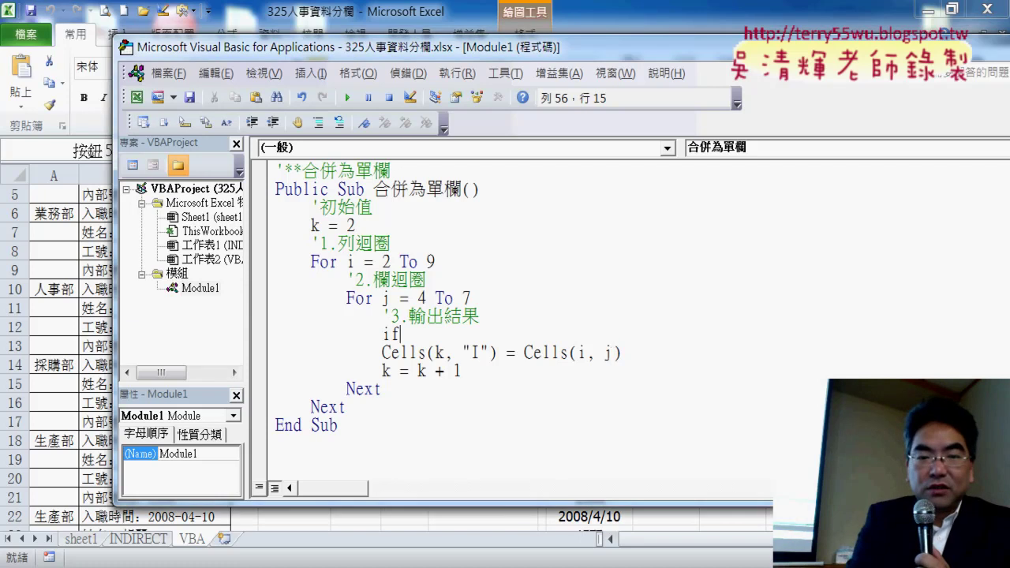
type(" j=")
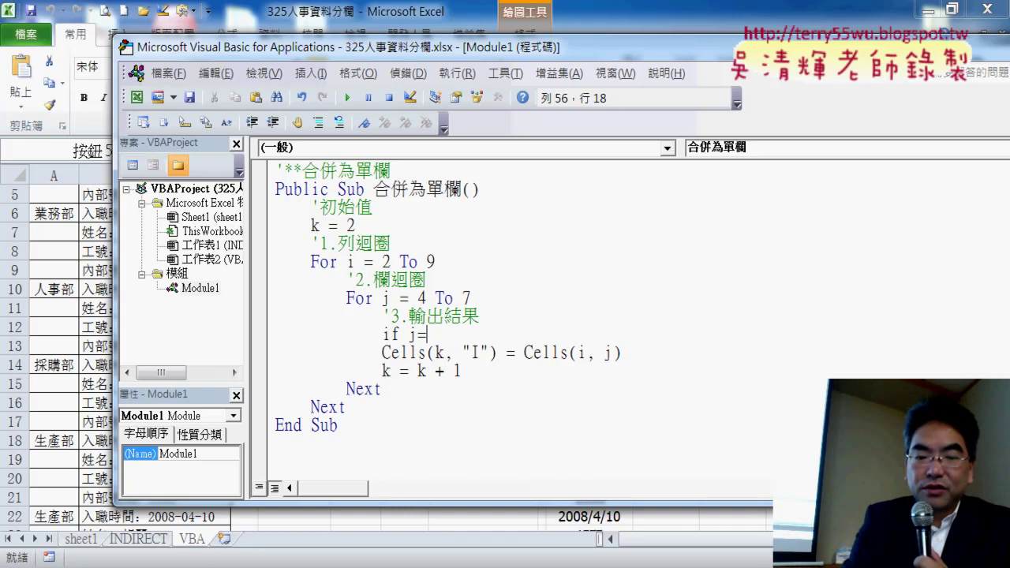
type("4 then")
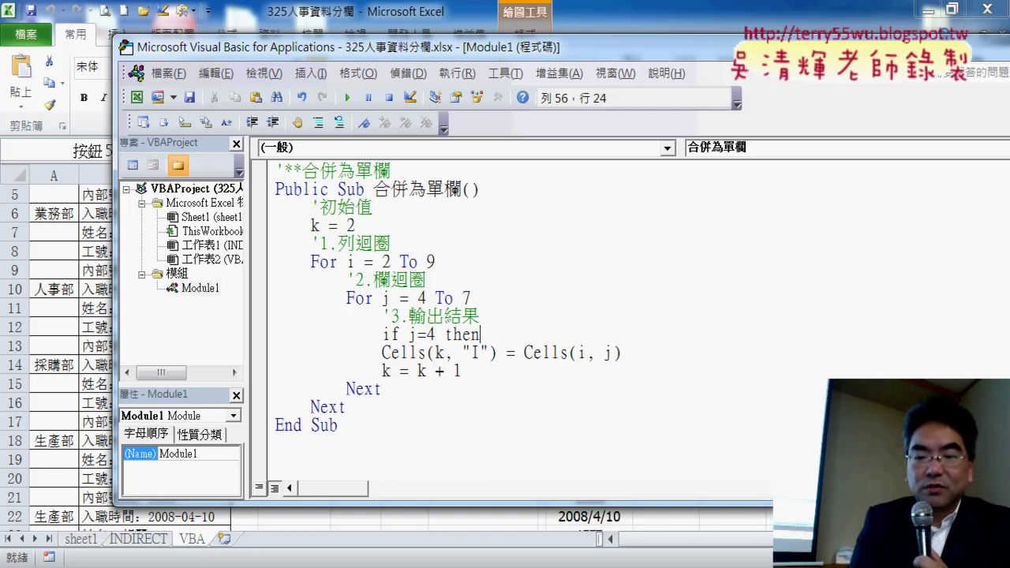
key("Return")
key("Return")
type("e")
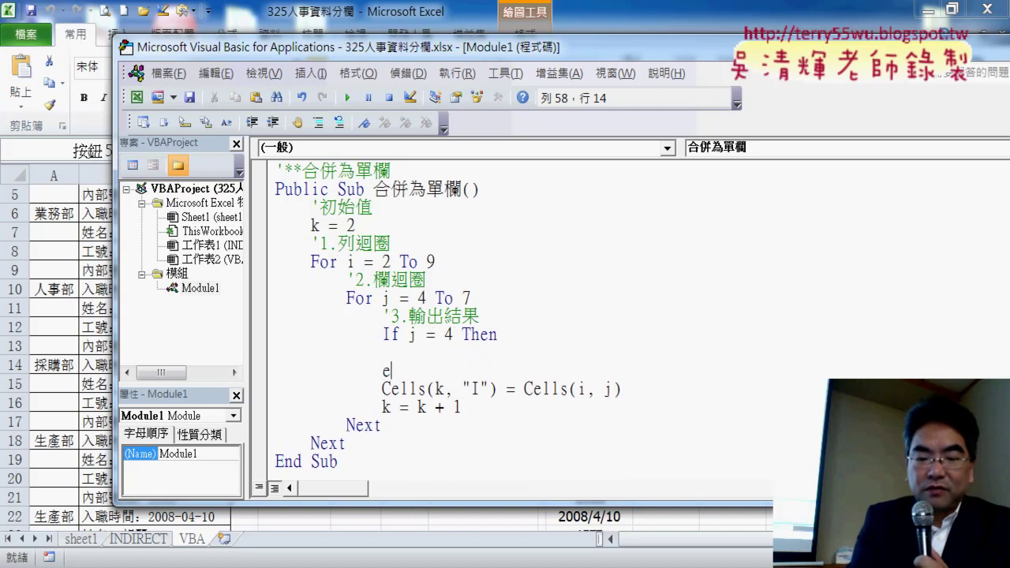
type("nd ")
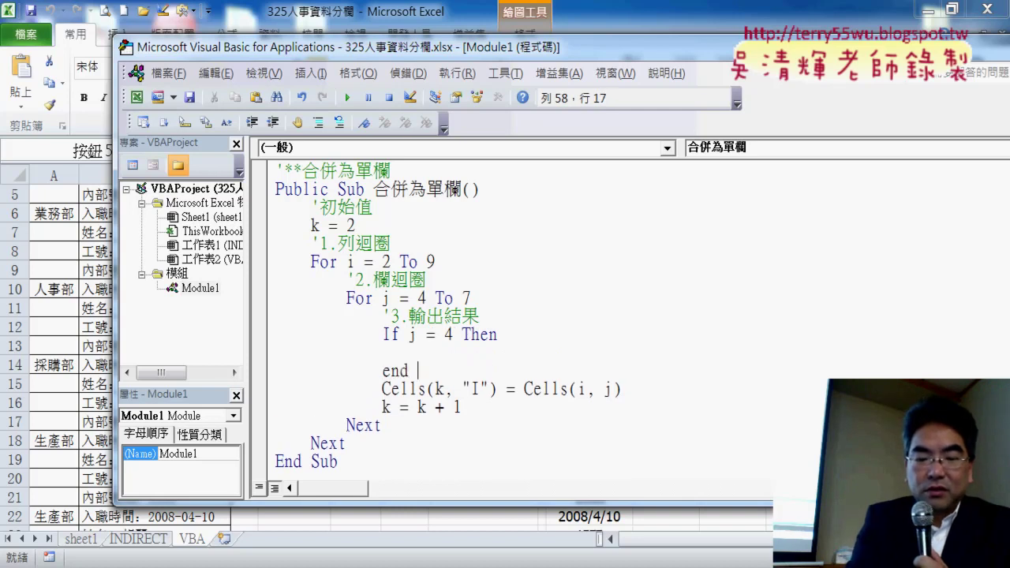
type("ig")
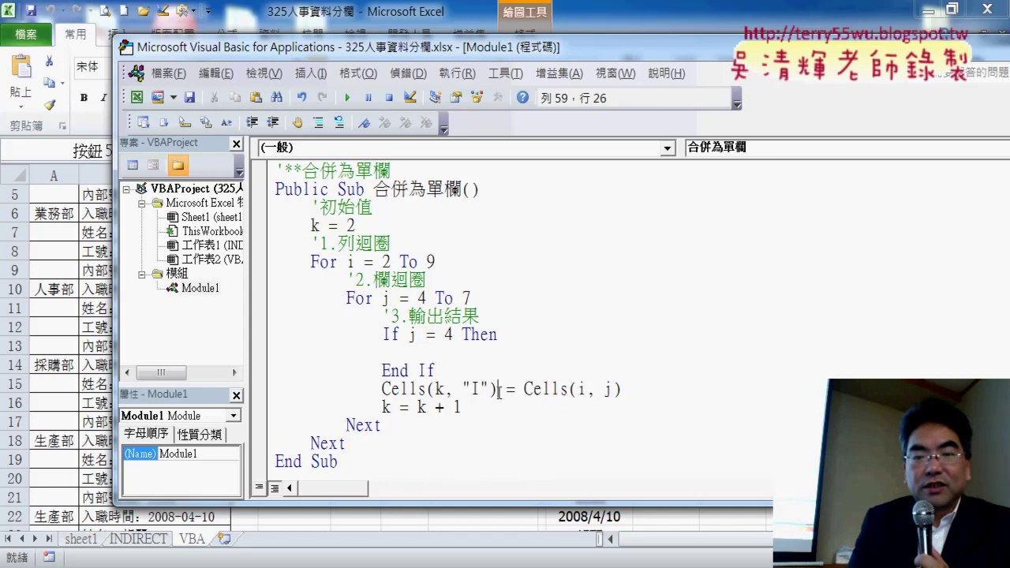
mouse_move(498, 392)
left_mouse_down()
mouse_move(381, 392)
mouse_move(383, 353)
left_mouse_up()
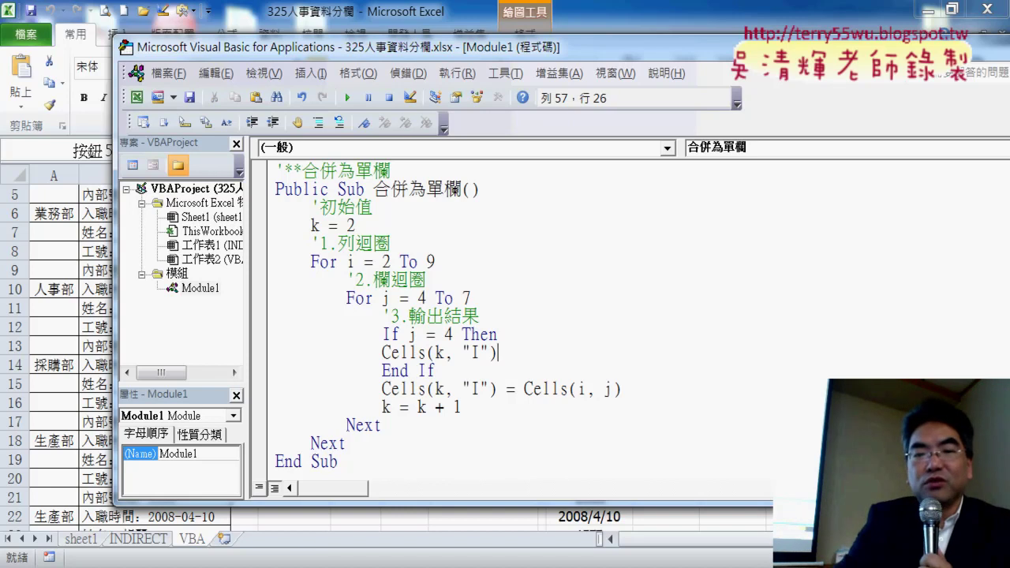
Add an indented Cells.NumberFormatLocal = "yyyy/m/d" line inside the If j = 4 block
key("BackSpace")
key("BackSpace")
key("BackSpace")
key("BackSpace")
key("BackSpace")
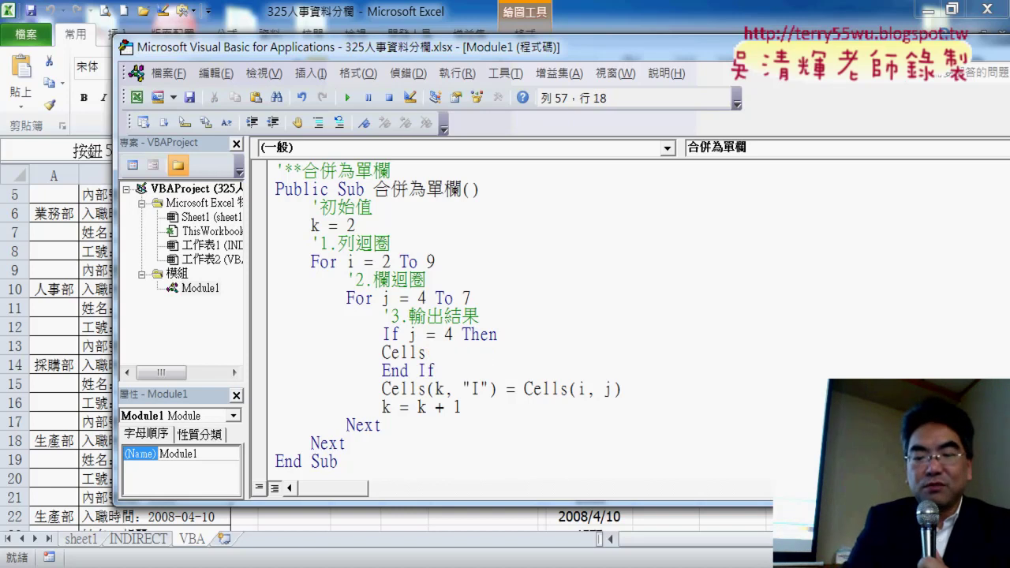
type(".n")
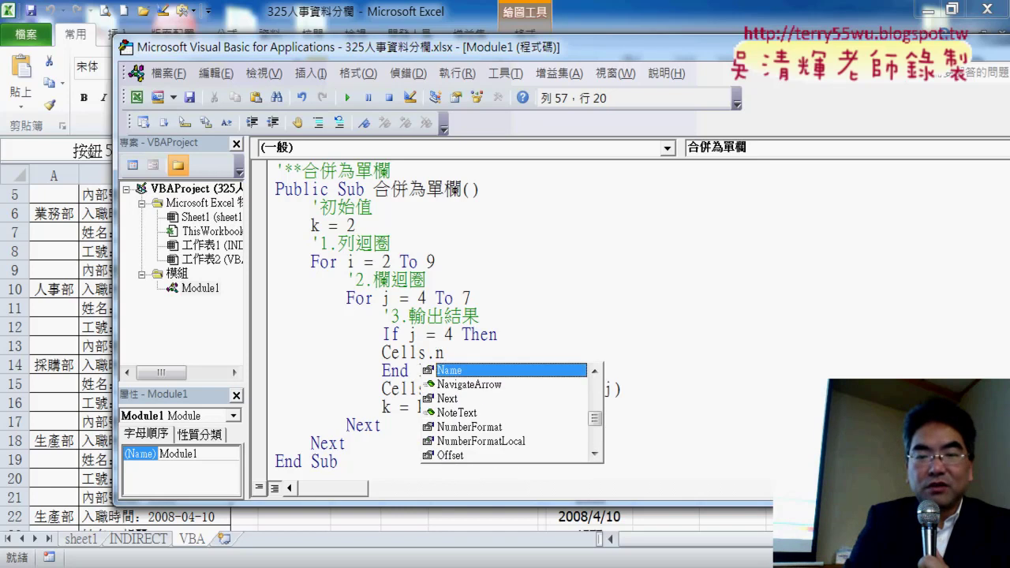
key("Down")
key("Down")
key("Down")
key("Down")
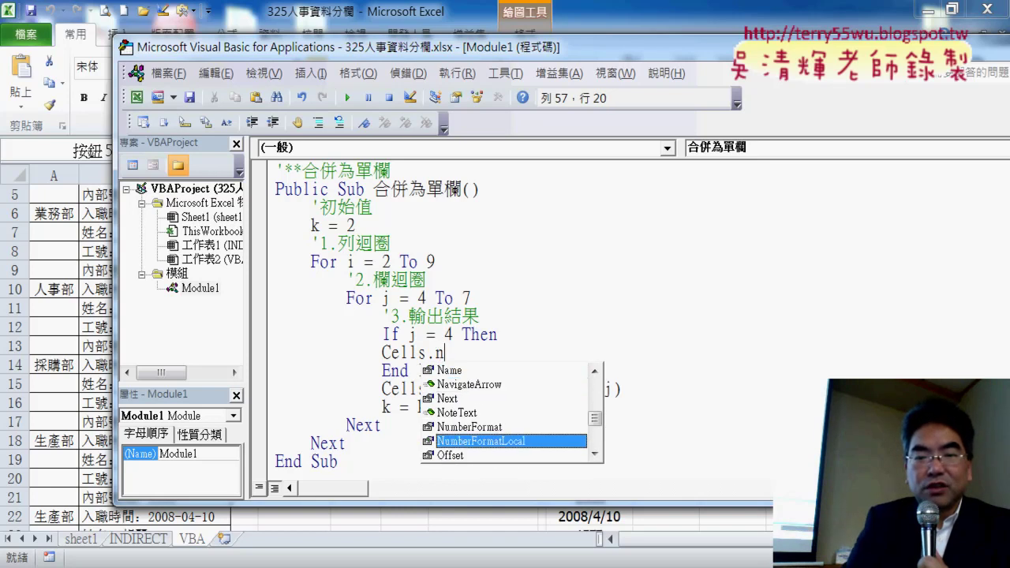
type("=")
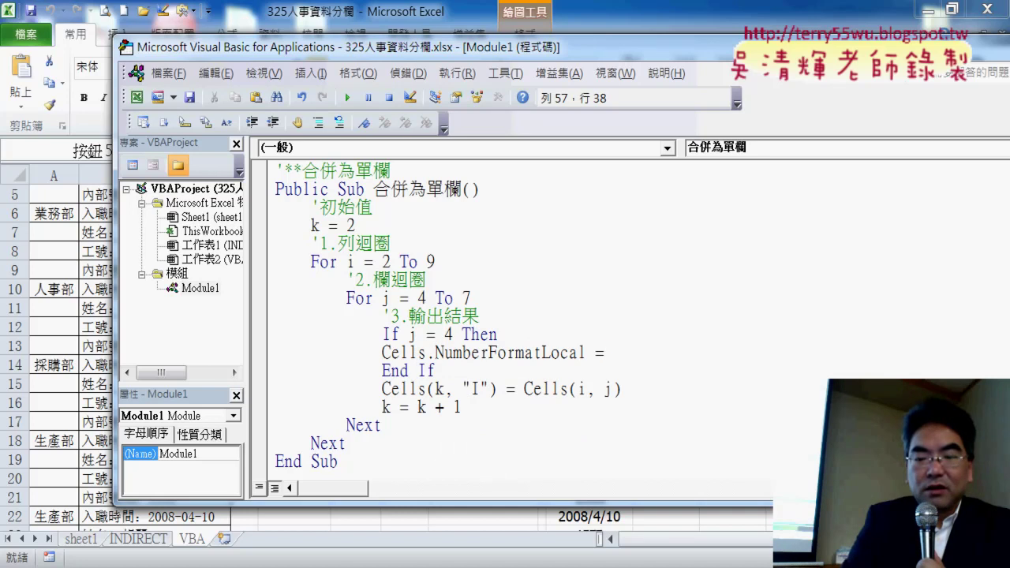
type("\"y")
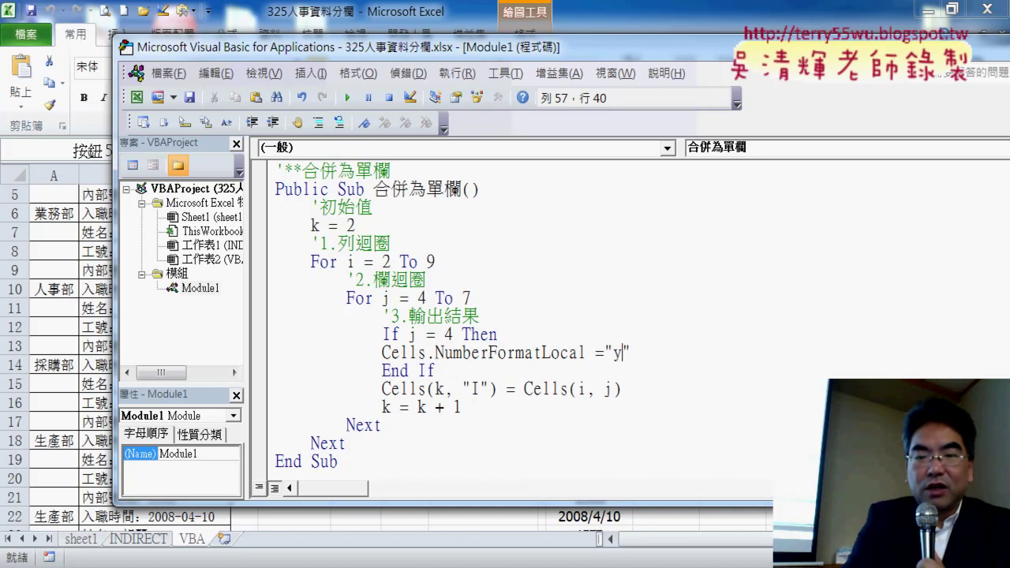
type("yyy/")
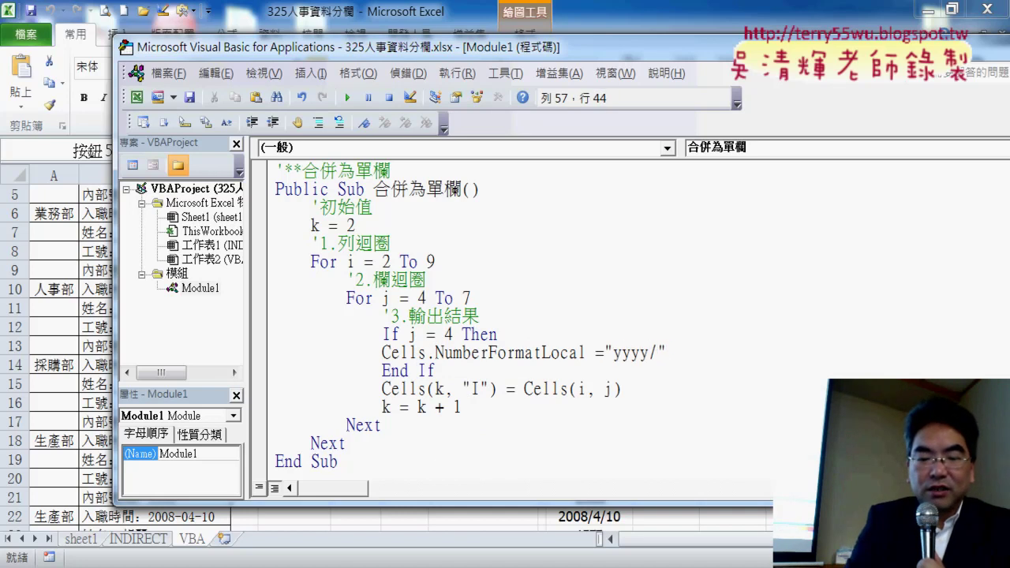
type("m/d")
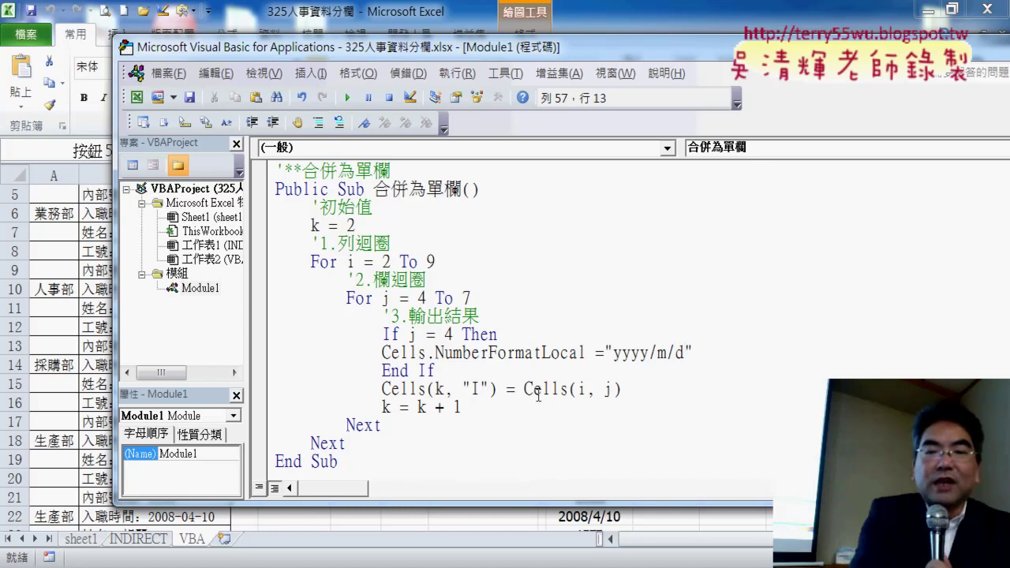
key("Tab")
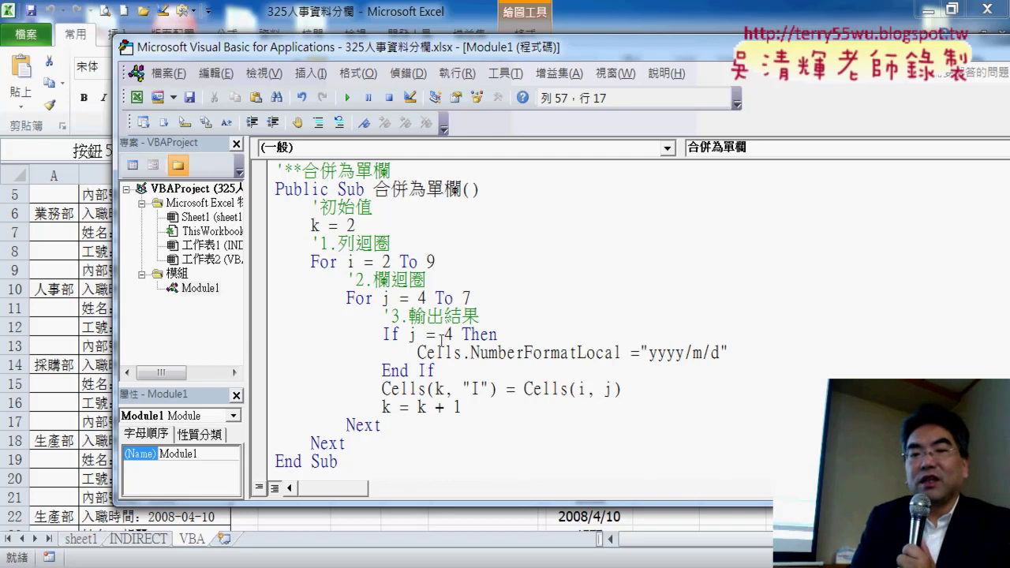
Copy (k, "I") onto the format line so it reads Cells(k, "I").NumberFormatLocal = "yyyy/m/d"
left_click_drag(497, 389, 426, 389)
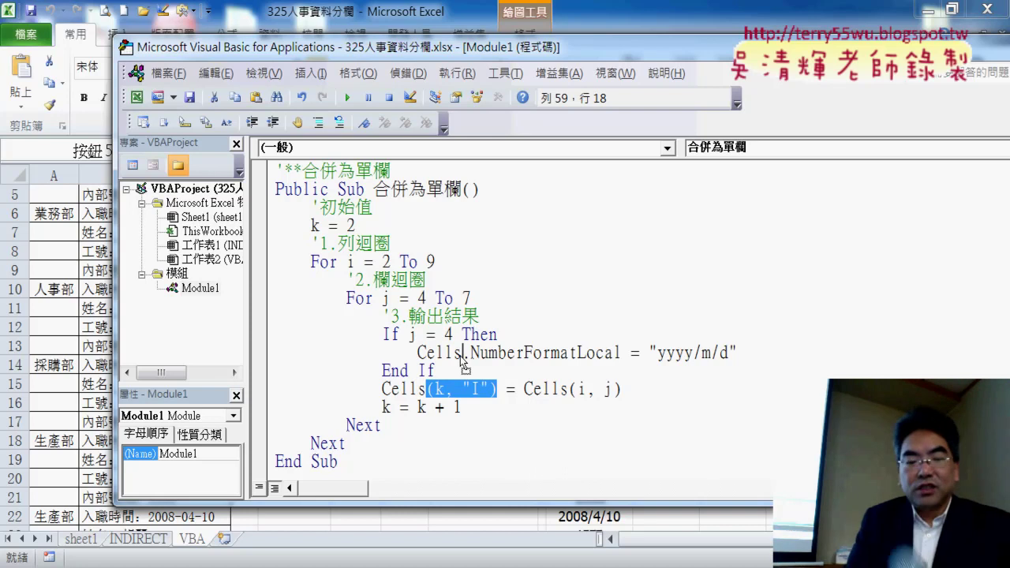
left_click_drag(463, 356, 276, 335)
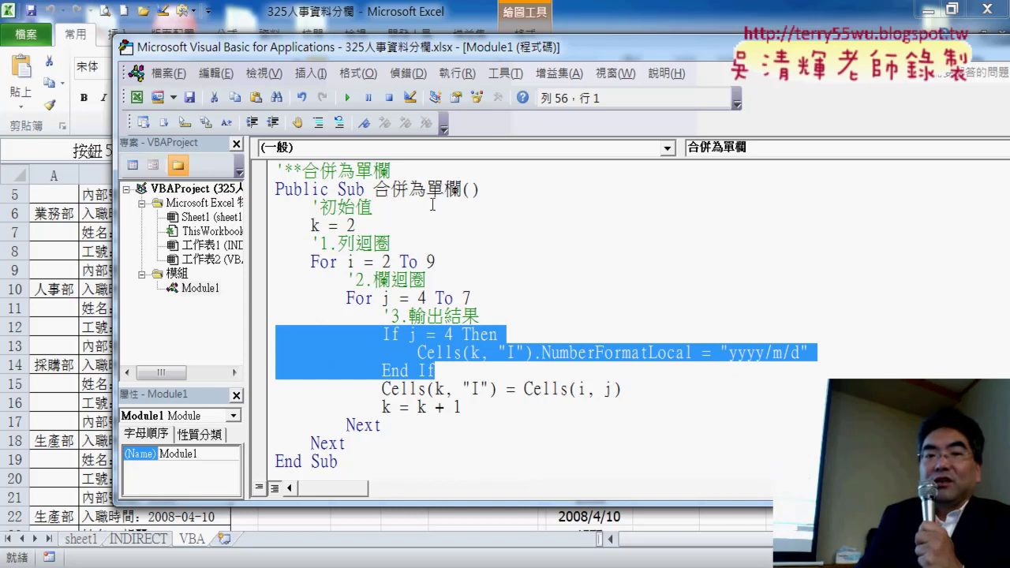
mouse_move(411, 52)
left_mouse_down()
mouse_move(874, 60)
mouse_move(858, 51)
left_mouse_up()
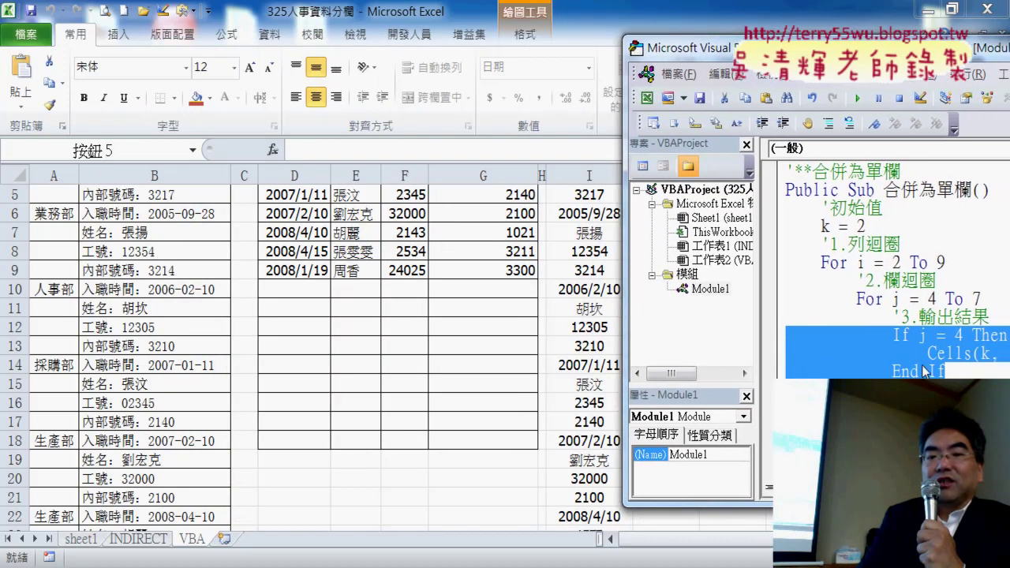
Set a breakpoint on the date-format line and clear column I from I2 to I33
left_click(925, 371)
left_click(772, 352)
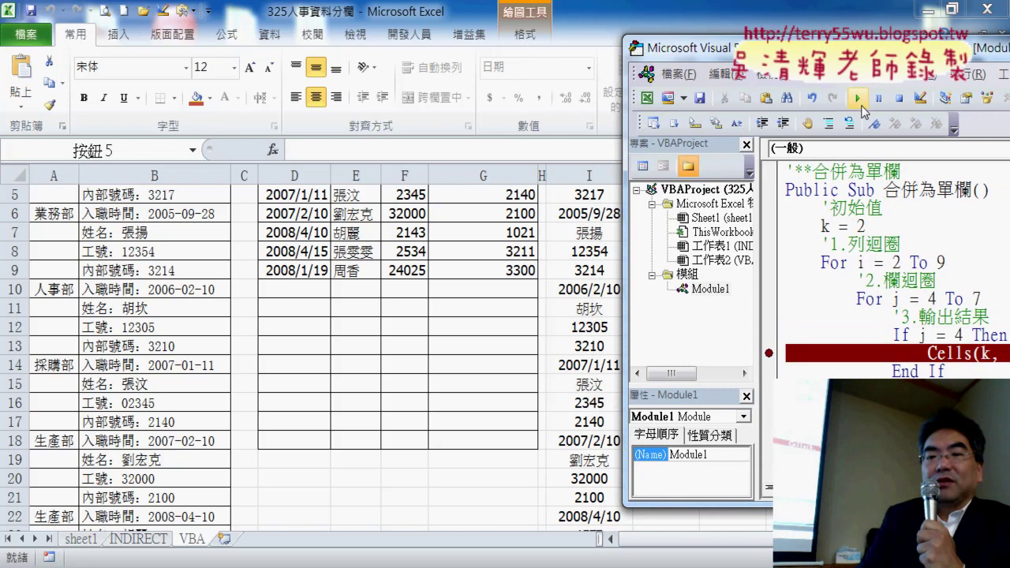
left_click(588, 232)
scroll(589, 232, "up", 2)
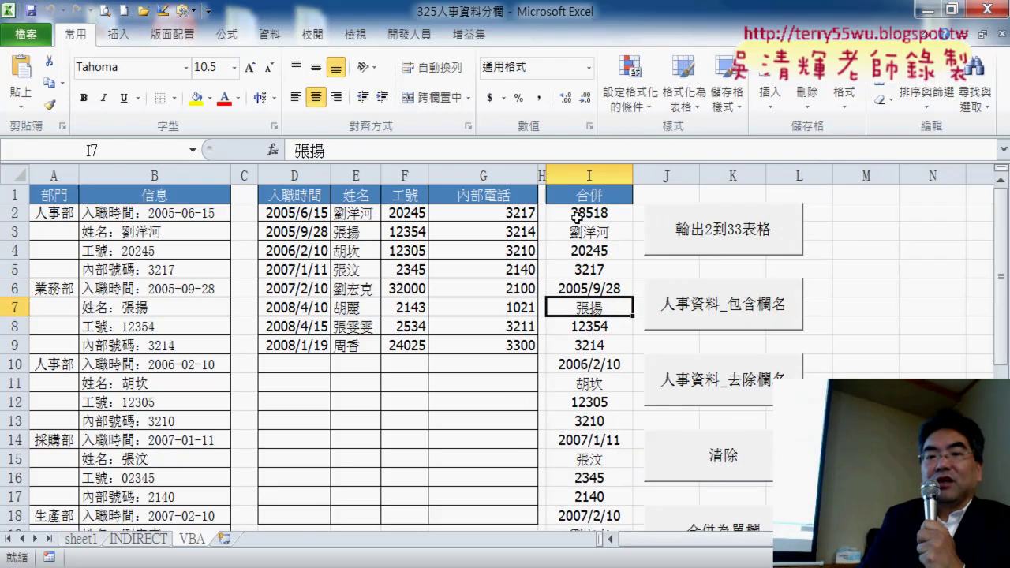
left_click(589, 214)
key("ctrl+shift+Down")
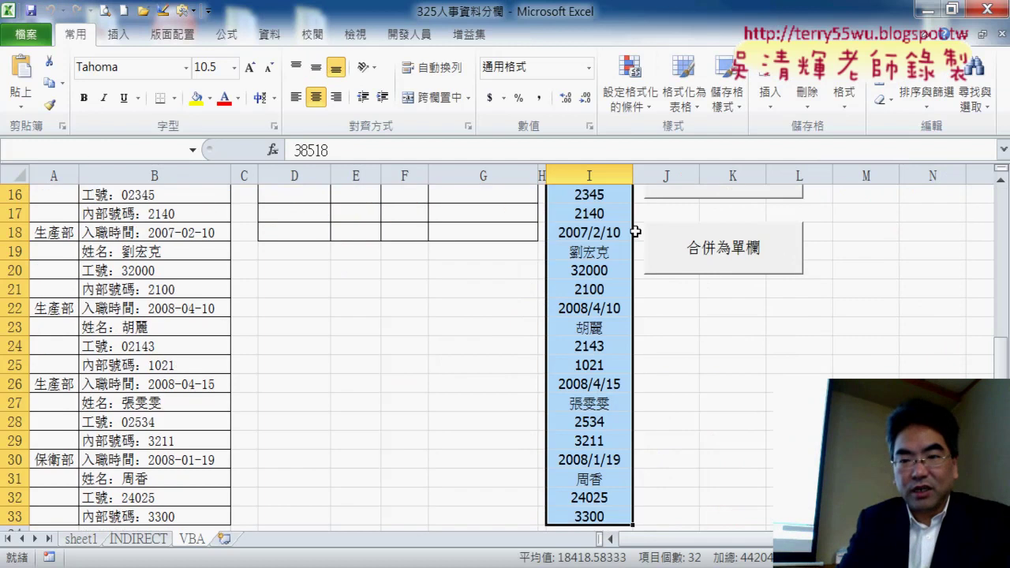
key("Delete")
scroll(635, 232, "up", 5)
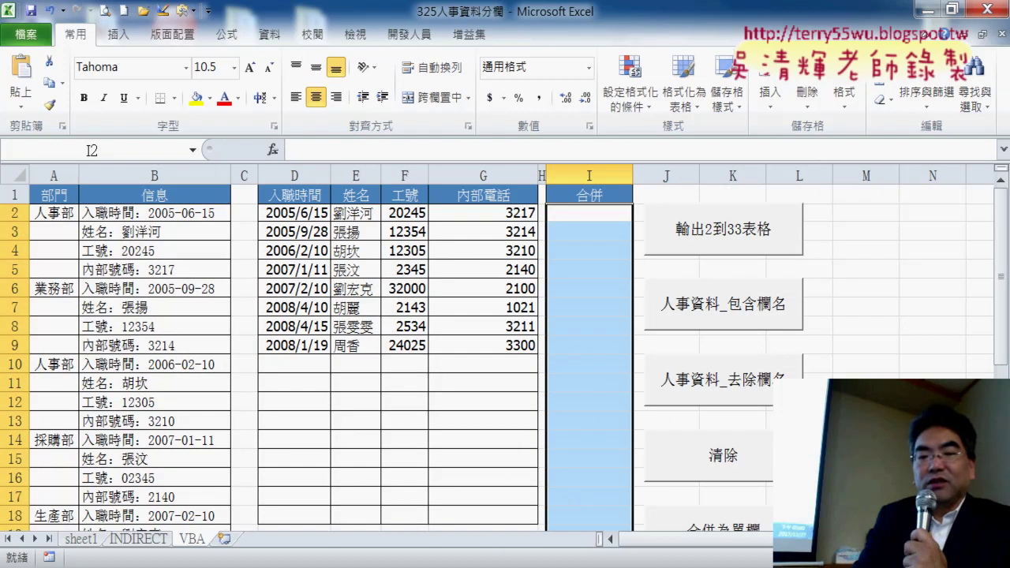
Run the merge macro to the breakpoint, step past the format line with F8, then remove the breakpoint
left_click(390, 454)
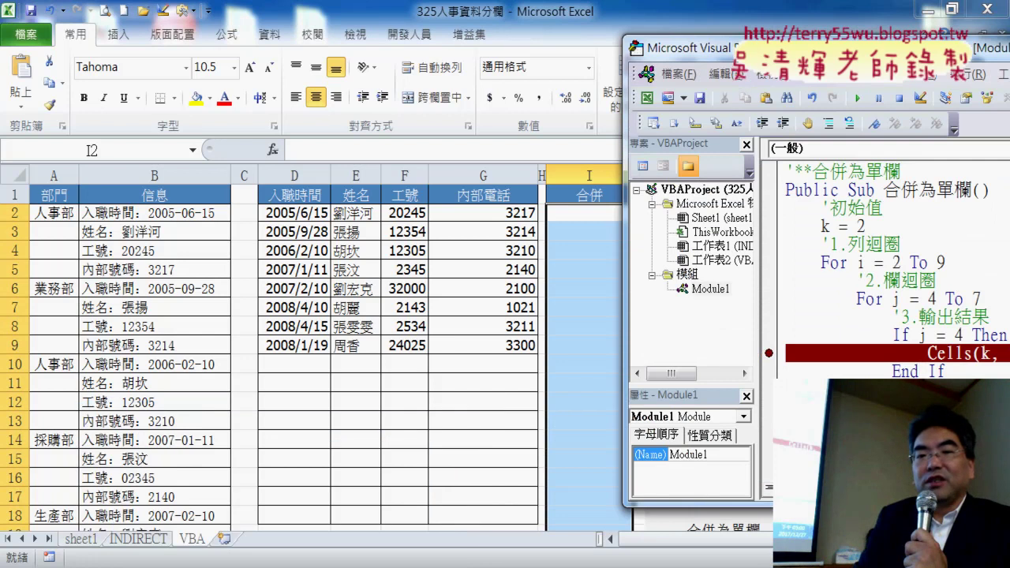
left_click_drag(695, 47, 716, 46)
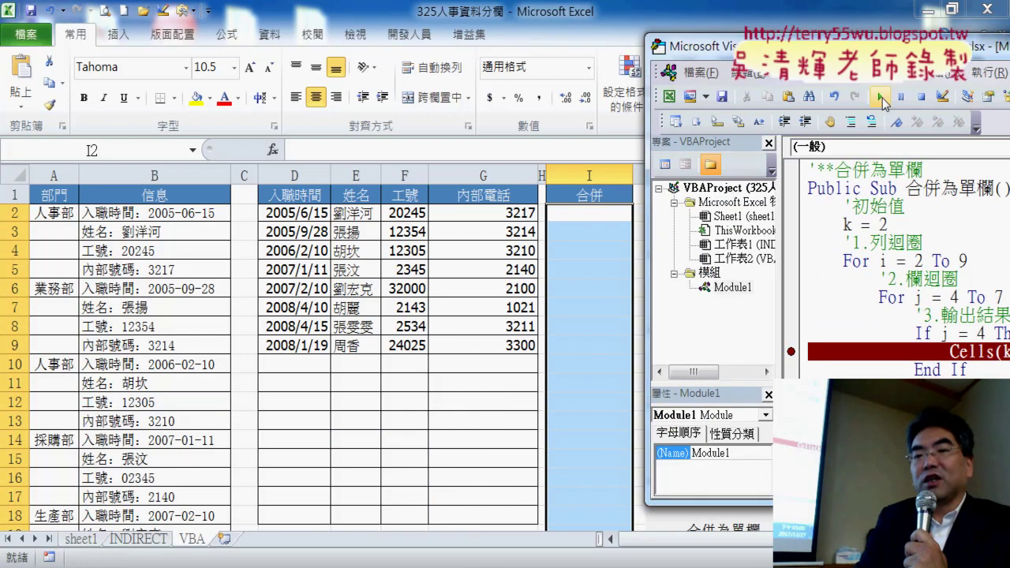
left_click(881, 97)
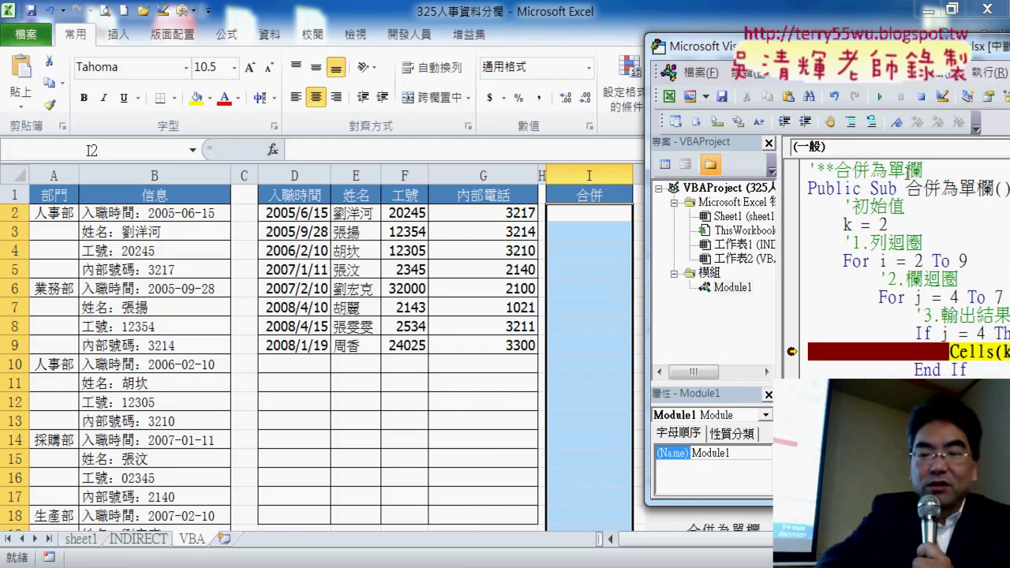
key("F8")
key("F8")
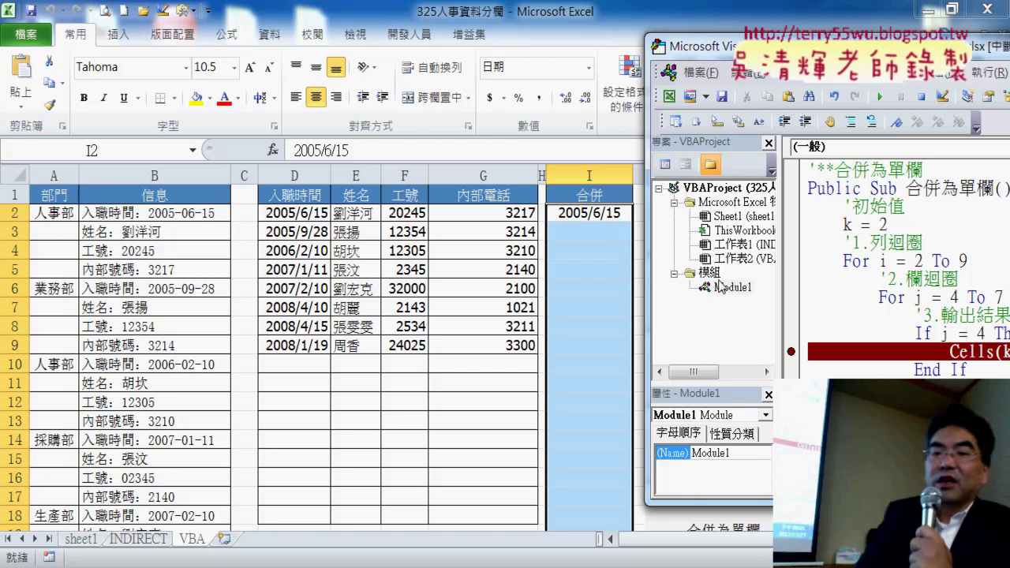
left_click(791, 353)
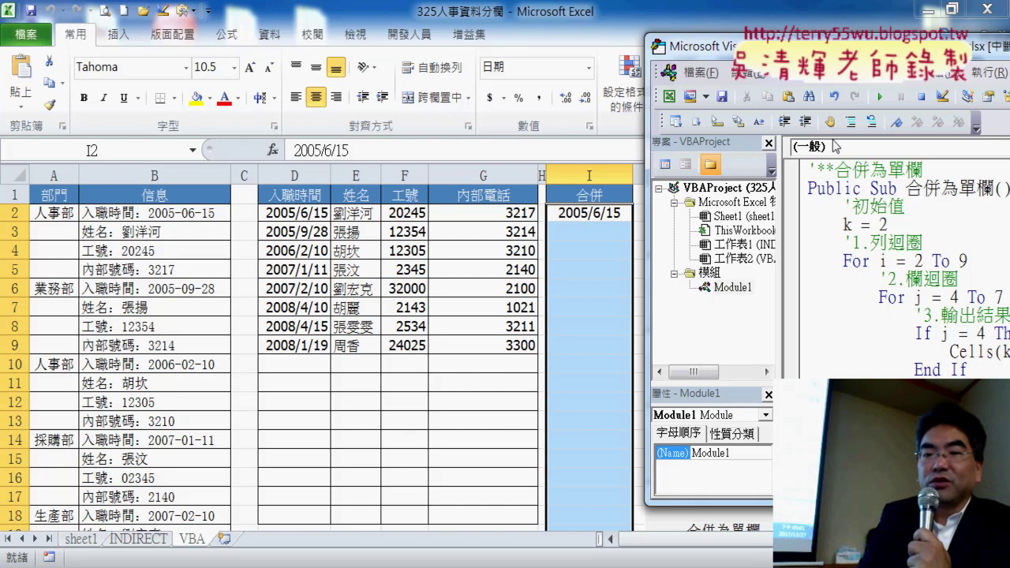
Run the macro to completion and check the yyyy/m/d dates in cells I10 and I14
left_click(879, 95)
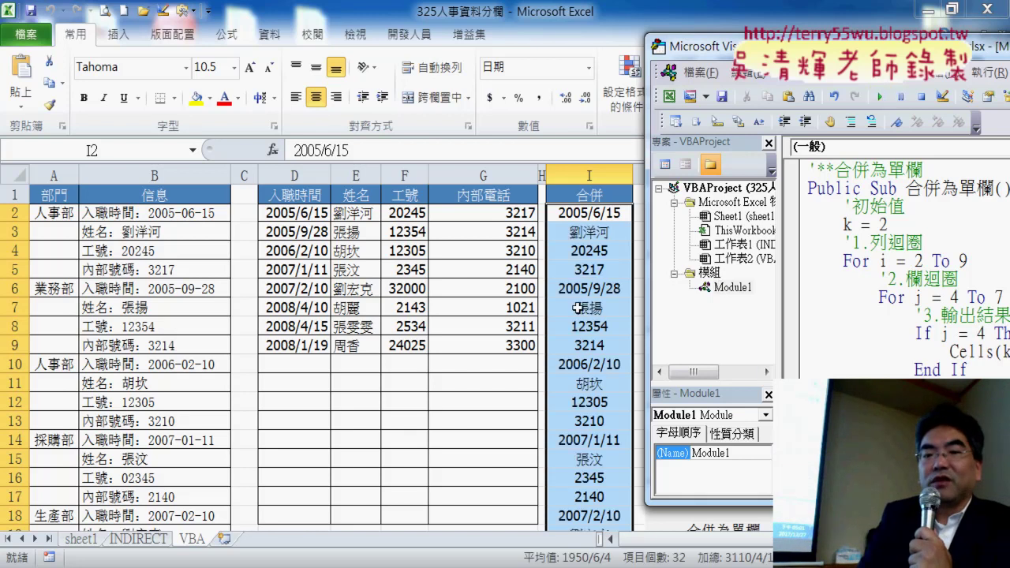
left_click(595, 290)
left_click(596, 364)
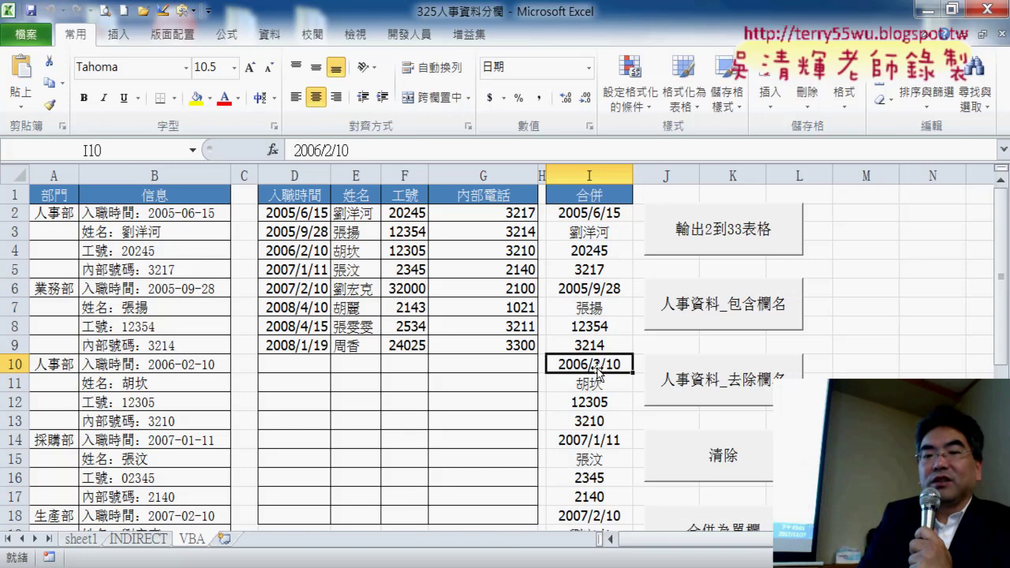
left_click(600, 443)
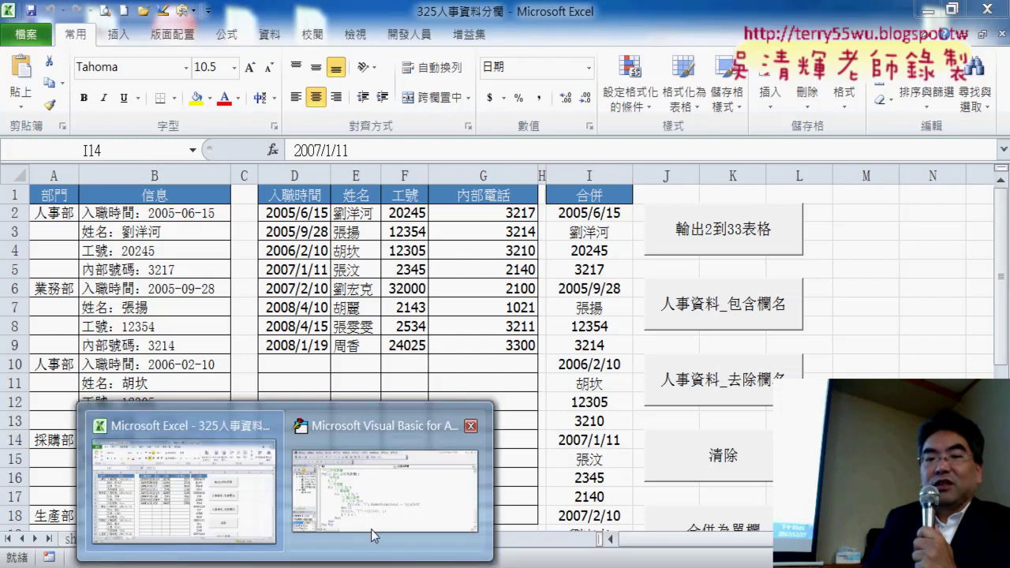
Review the 合併為單欄 macro code, highlighting the If j = 4 block and the (k, "I") reference
left_click(380, 510)
left_click_drag(786, 45, 249, 45)
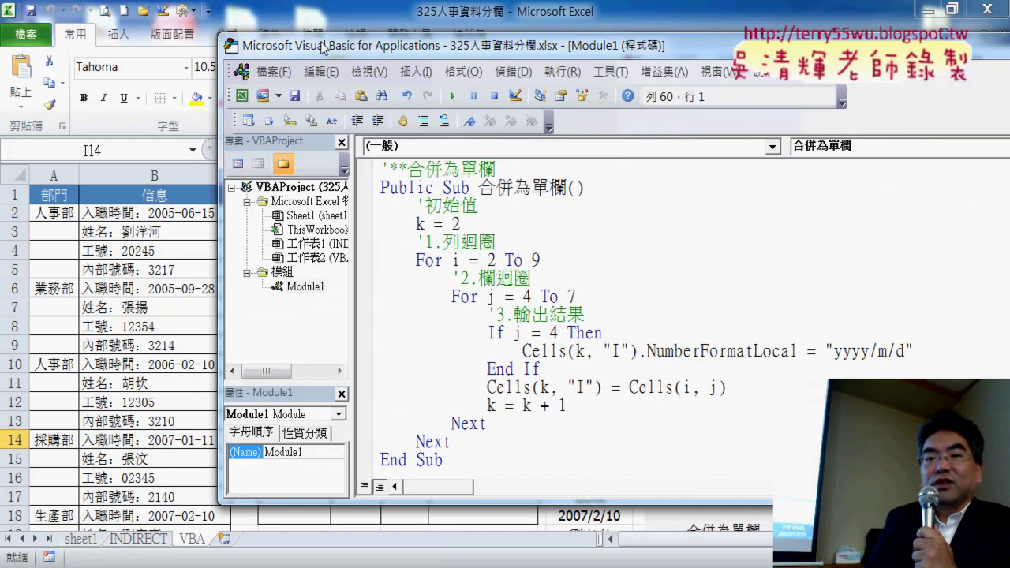
left_click_drag(428, 362, 267, 325)
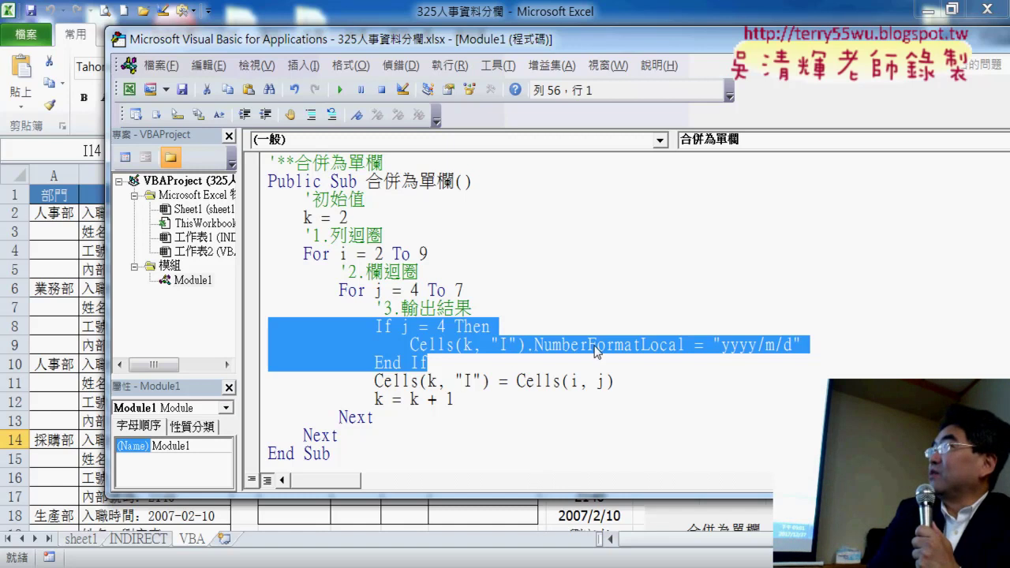
left_click(570, 347)
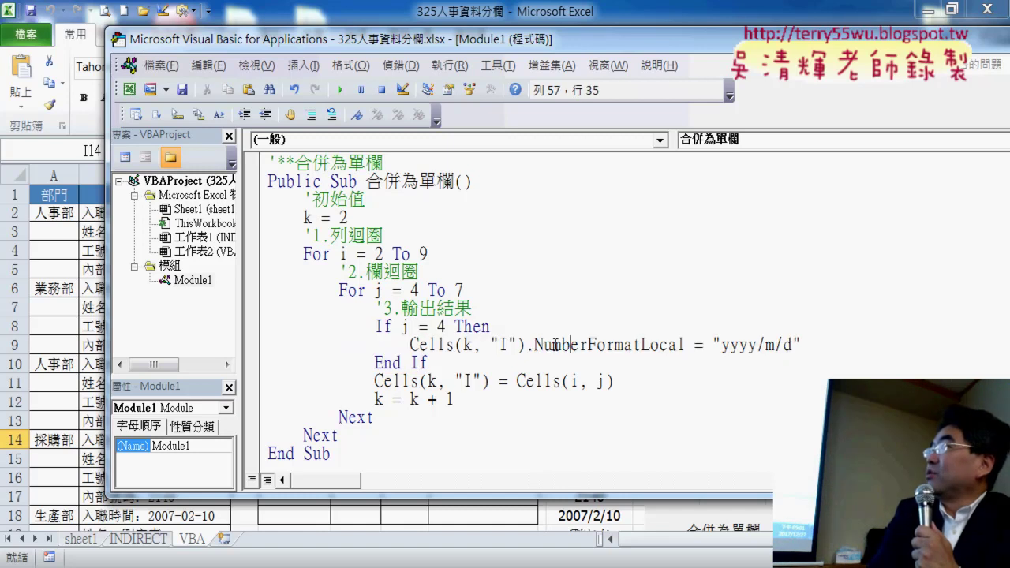
left_click_drag(527, 345, 454, 345)
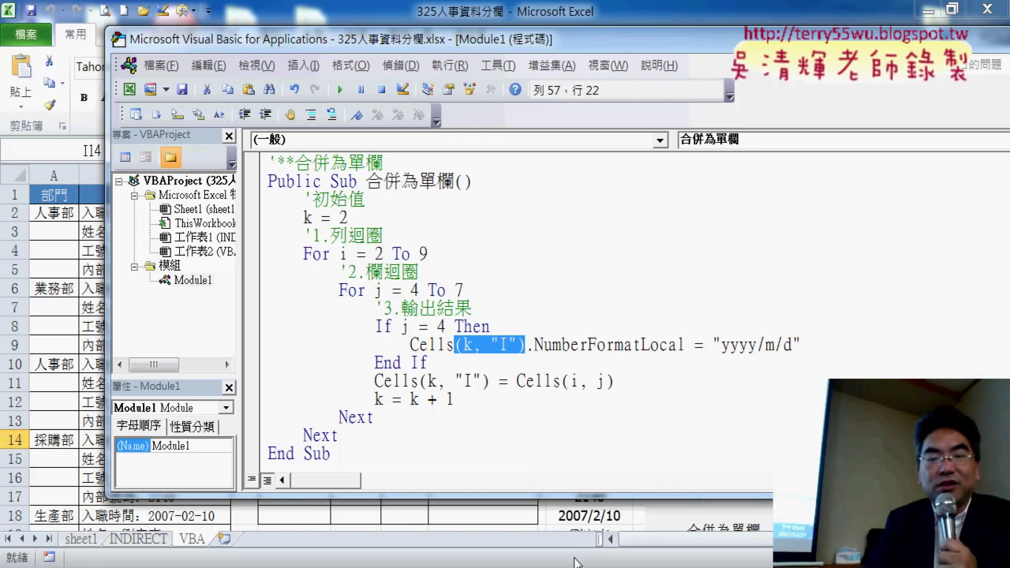
Switch to PowerPoint and scroll through slides 126–132, settling on slide 131's IF/ROW formula
left_click(419, 492)
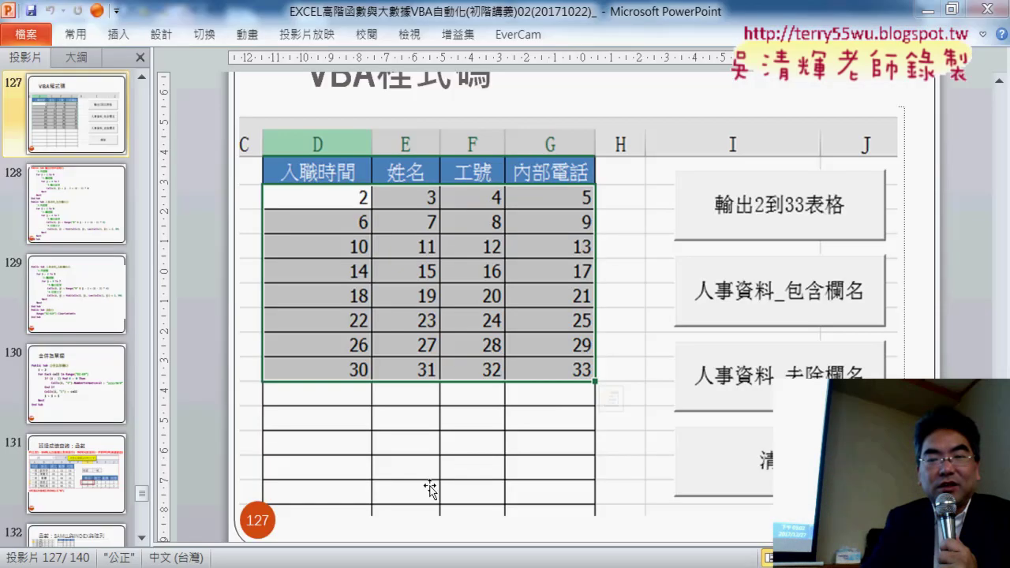
scroll(476, 469, "down", 2)
scroll(478, 468, "down", 5)
scroll(481, 466, "down", 5)
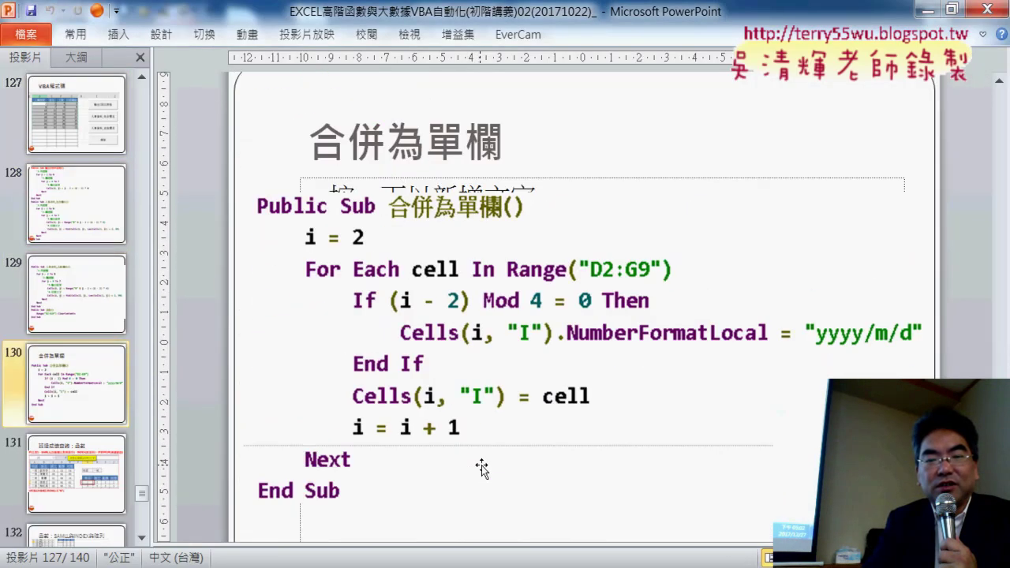
scroll(485, 466, "down", 2)
scroll(489, 465, "down", 5)
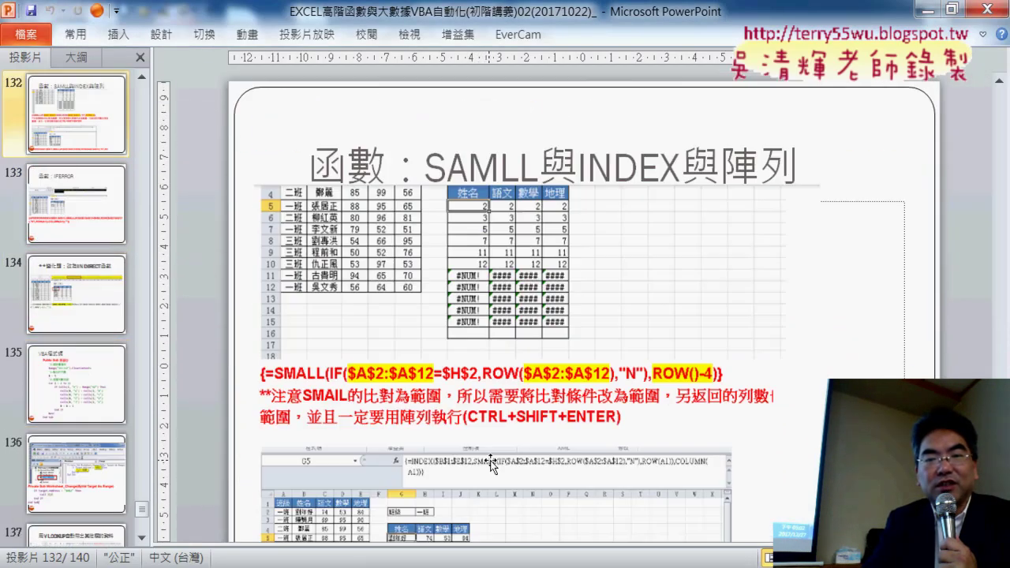
scroll(490, 464, "up", 10)
scroll(490, 464, "down", 2)
scroll(490, 463, "down", 3)
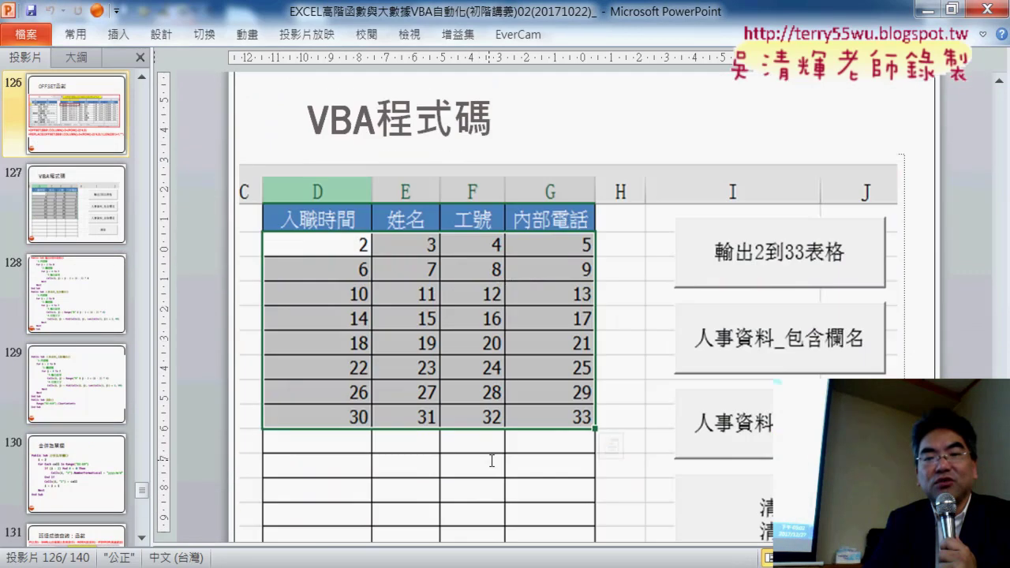
scroll(490, 464, "down", 1)
scroll(490, 464, "down", 1)
scroll(490, 463, "down", 3)
scroll(490, 464, "down", 1)
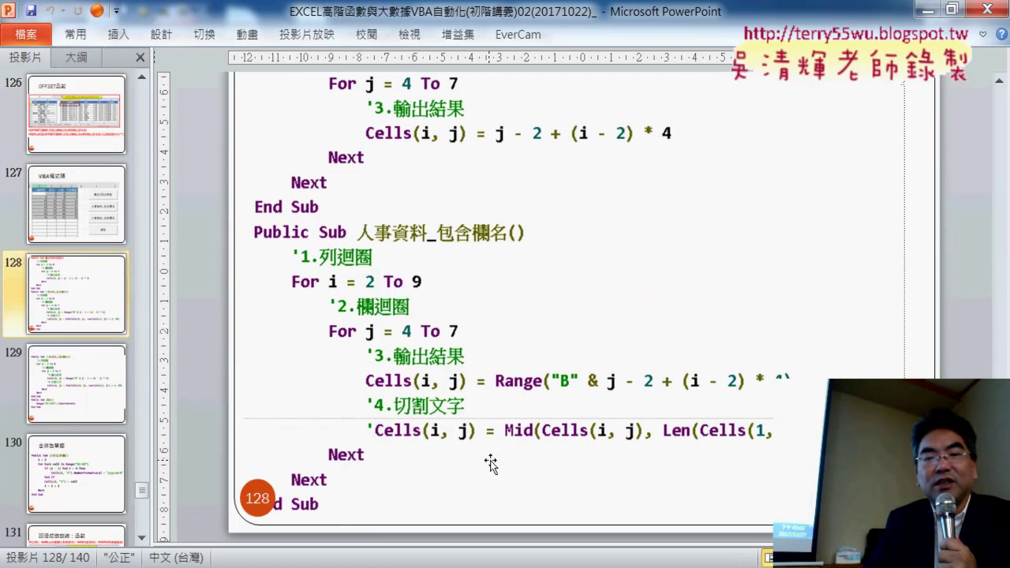
scroll(491, 464, "down", 3)
scroll(491, 463, "down", 3)
scroll(492, 463, "down", 2)
scroll(492, 463, "down", 3)
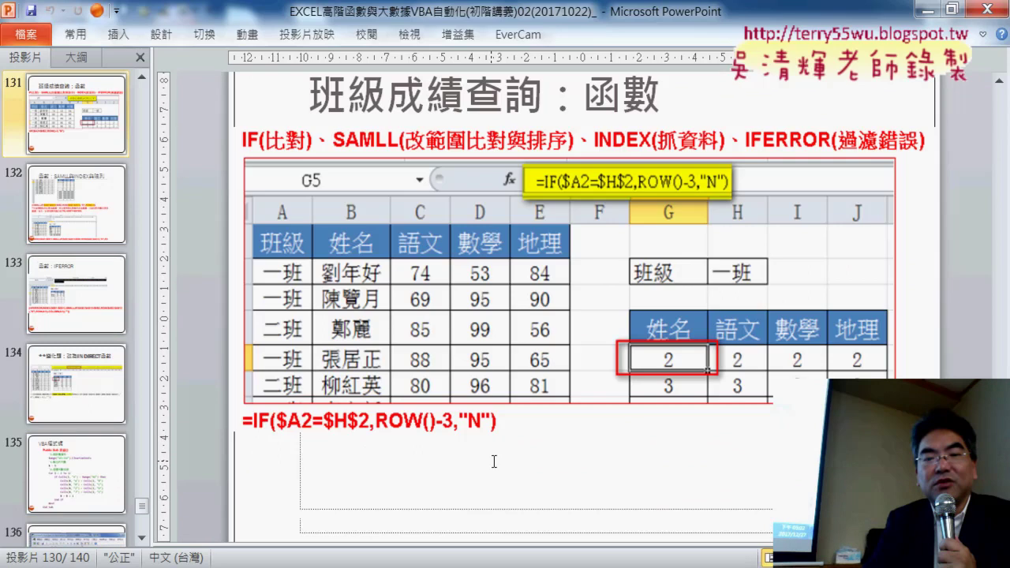
scroll(492, 463, "down", 3)
scroll(493, 465, "up", 10)
scroll(493, 465, "down", 1)
scroll(492, 465, "down", 1)
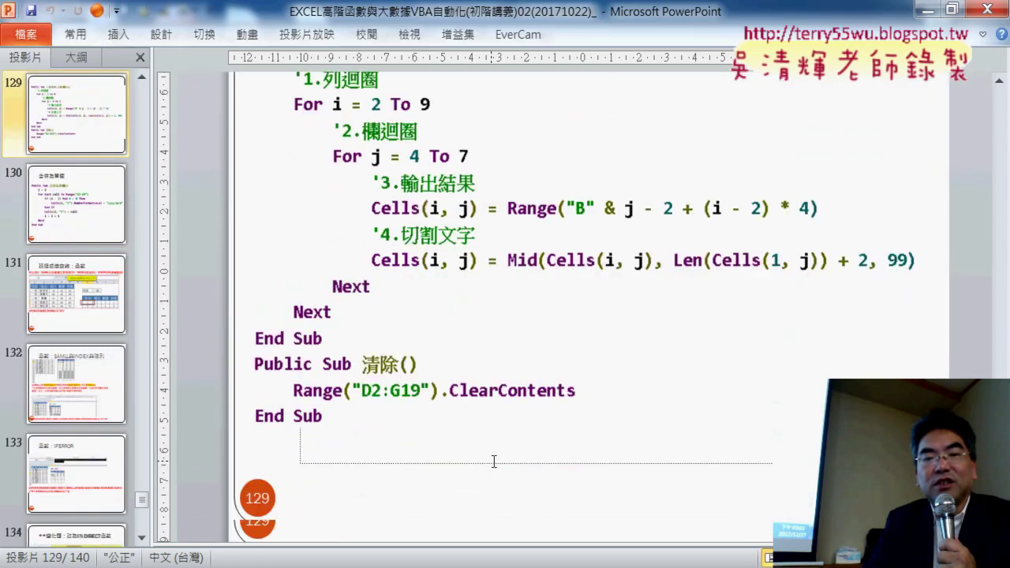
scroll(493, 465, "down", 2)
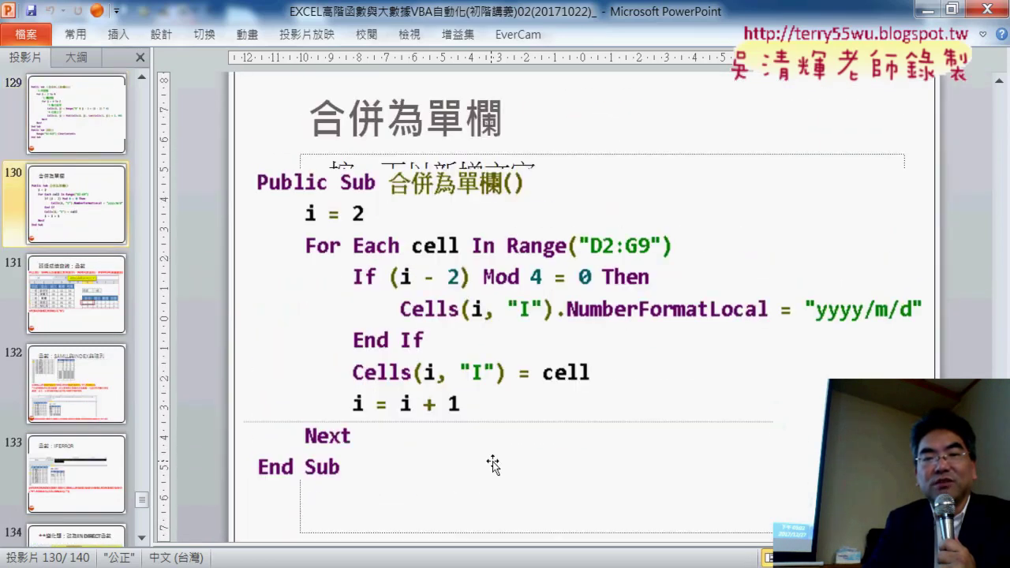
scroll(492, 465, "down", 1)
scroll(494, 463, "down", 2)
scroll(494, 464, "up", 1)
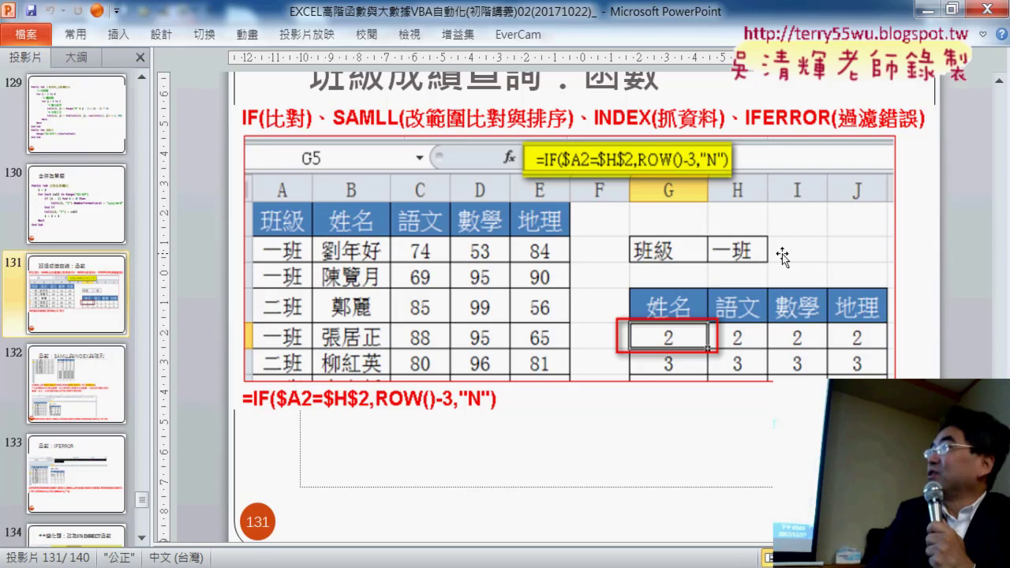
Scroll through slides 132–134 and back, ending on slide 132's SMALL/INDEX array formula
scroll(673, 333, "down", 1)
scroll(674, 329, "down", 3)
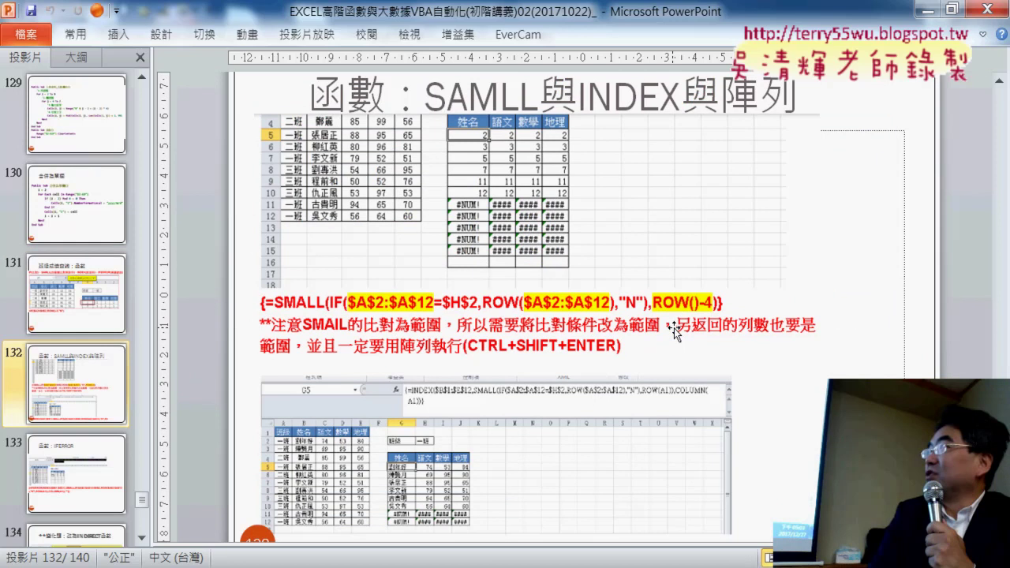
scroll(674, 328, "down", 3)
scroll(674, 329, "down", 3)
scroll(674, 329, "down", 3)
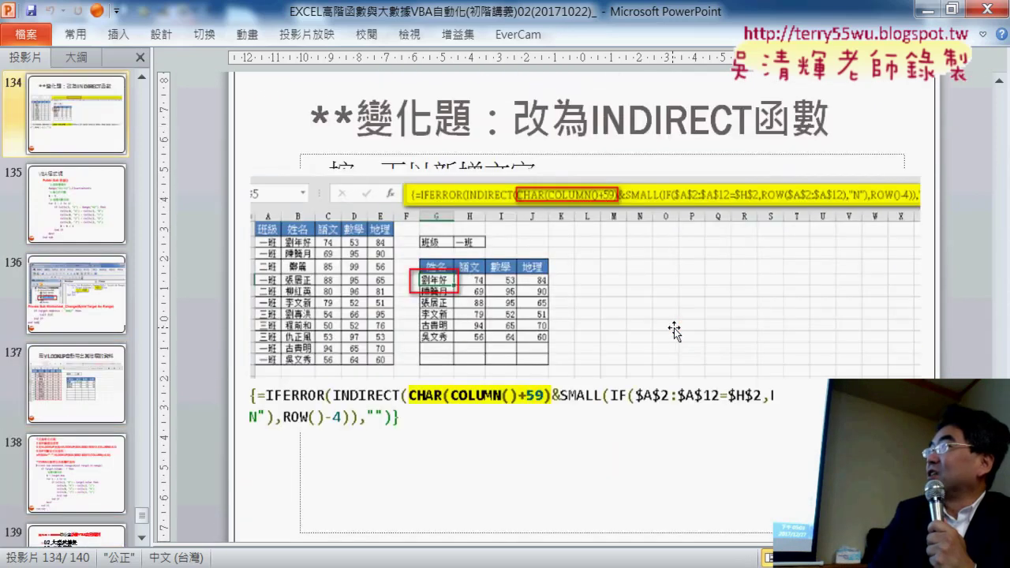
scroll(674, 329, "up", 5)
scroll(674, 326, "up", 3)
scroll(674, 326, "down", 1)
scroll(674, 326, "down", 1)
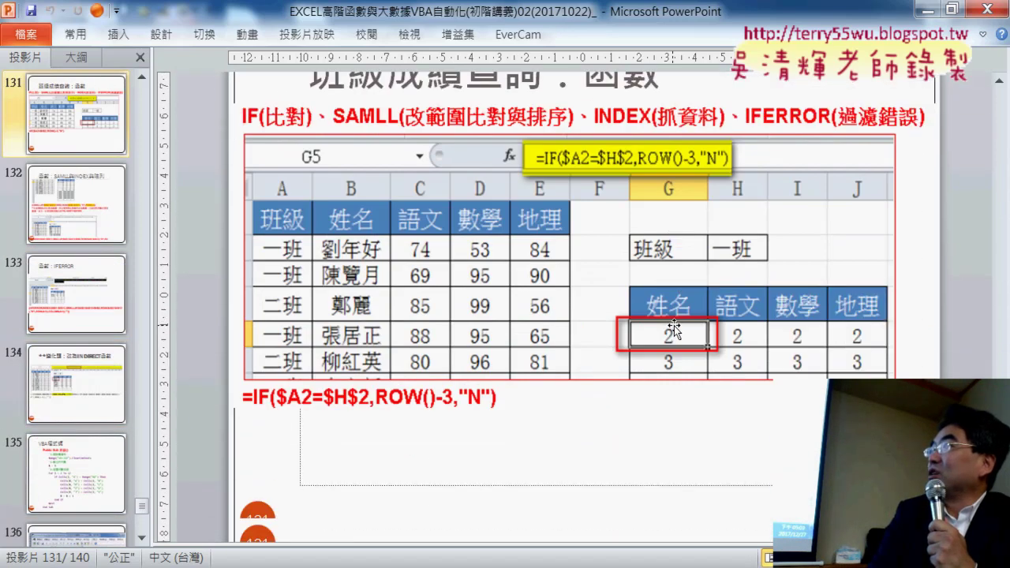
scroll(674, 326, "down", 2)
scroll(674, 326, "down", 2)
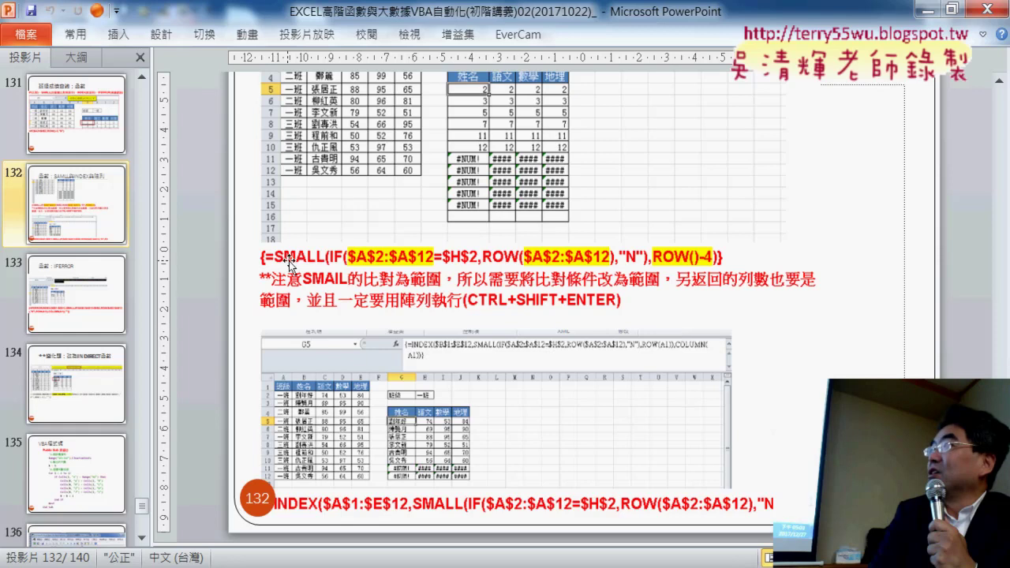